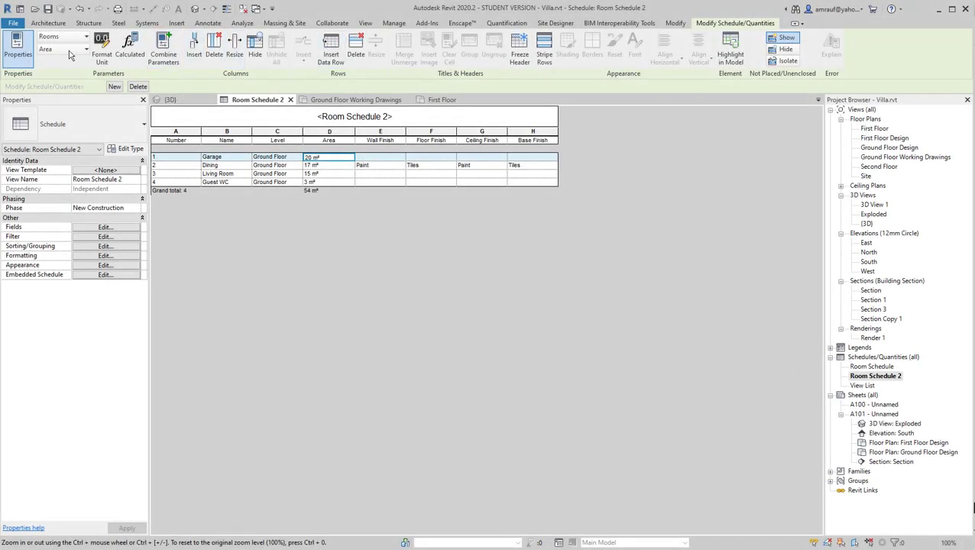
# - Open the Schedules dropdown in the View tab's Create panel
pyautogui.click(366, 23)
pyautogui.click(576, 49)
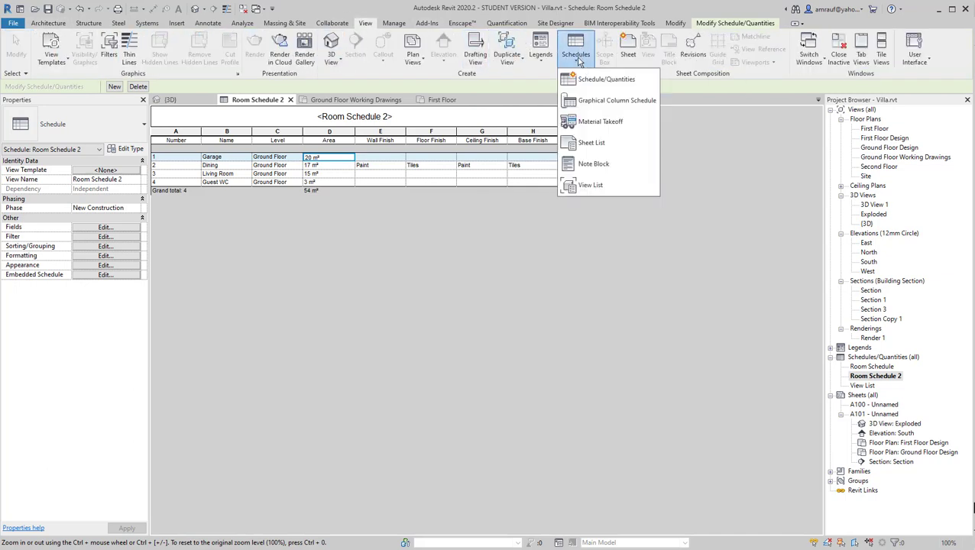
# - Create a Schedule/Quantities view for the Doors category, keeping the name Door Schedule
pyautogui.click(590, 81)
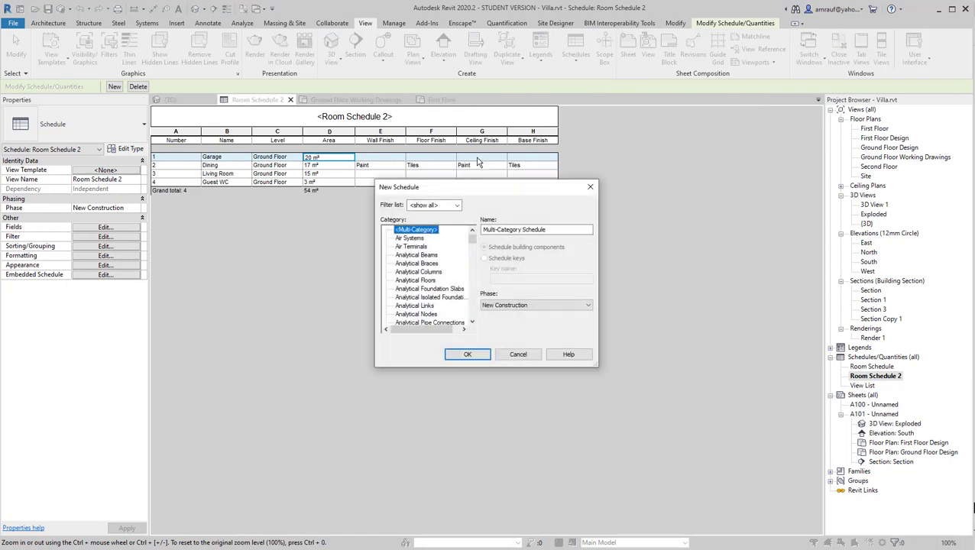
pyautogui.click(416, 247)
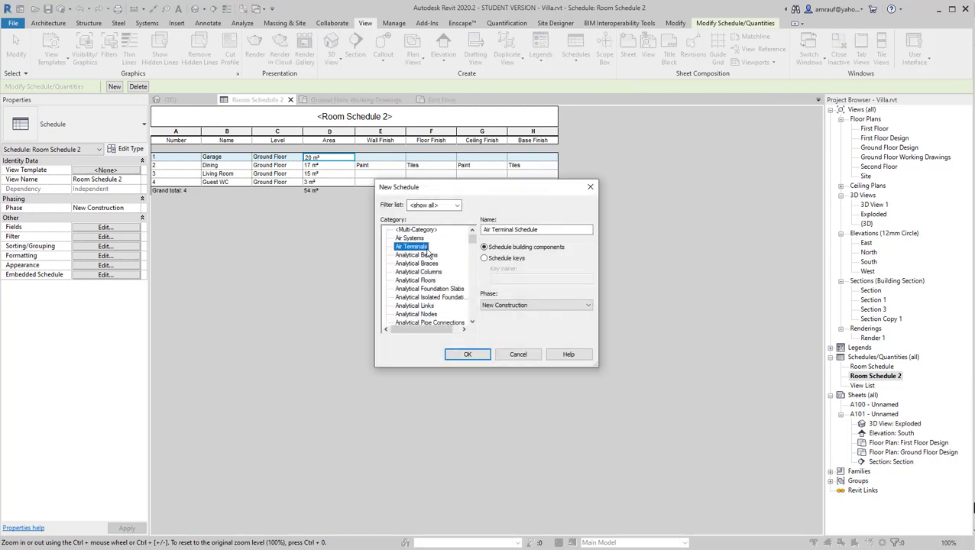
pyautogui.scroll(-5, 425, 291)
pyautogui.click(403, 305)
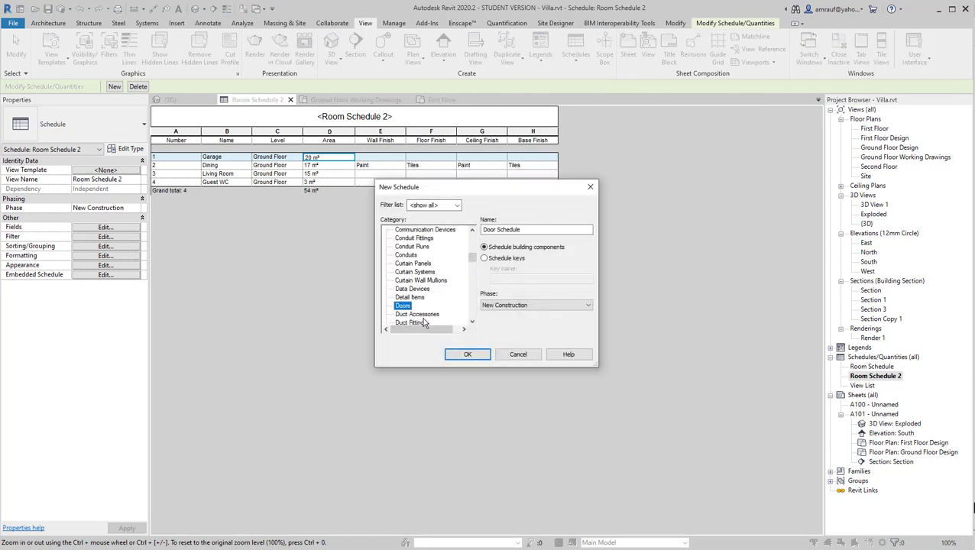
pyautogui.click(462, 353)
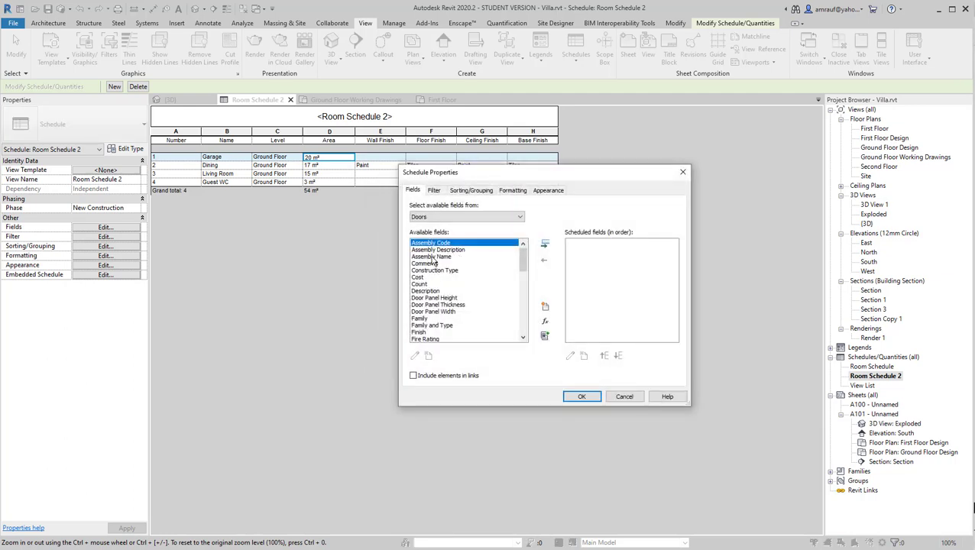
# - Add the Family and Type and Type Mark fields to the schedule
pyautogui.click(434, 318)
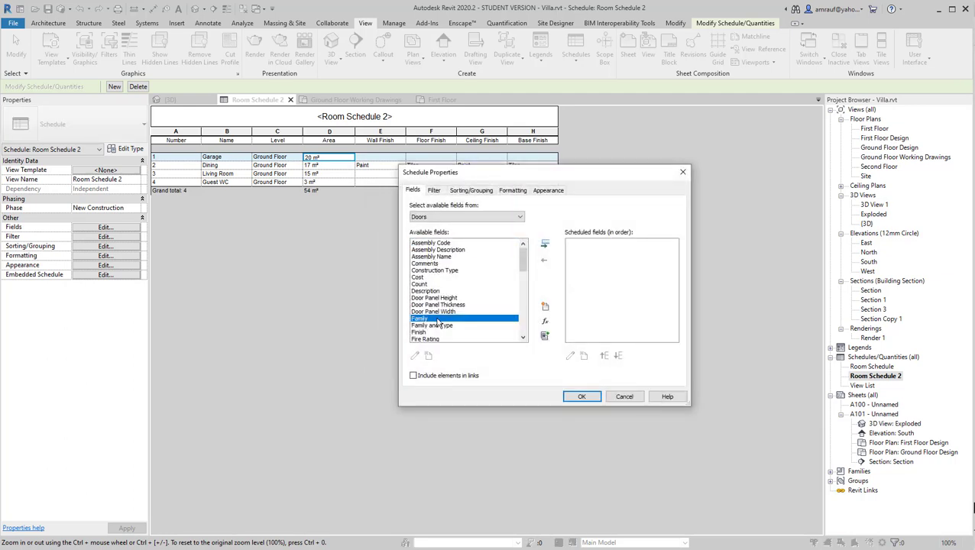
pyautogui.click(443, 325)
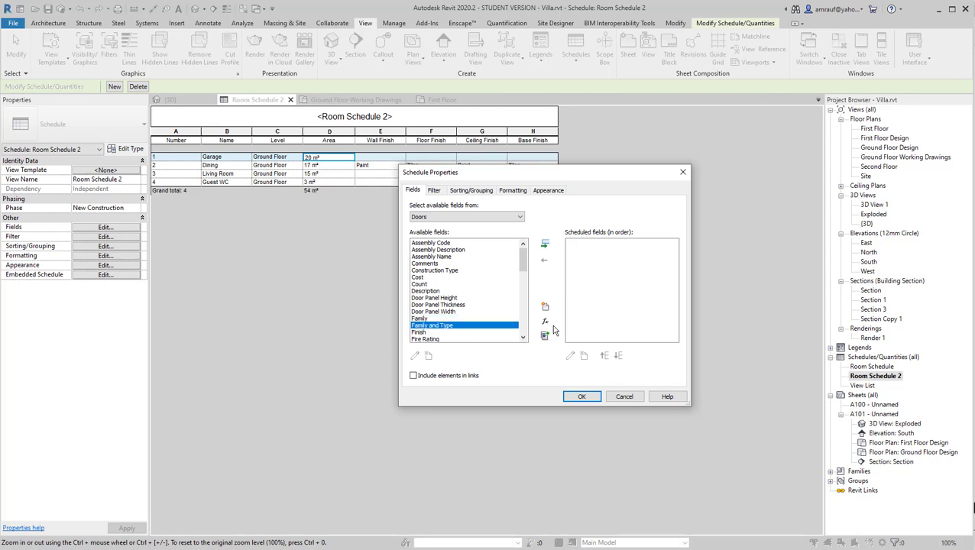
pyautogui.click(545, 246)
pyautogui.click(418, 271)
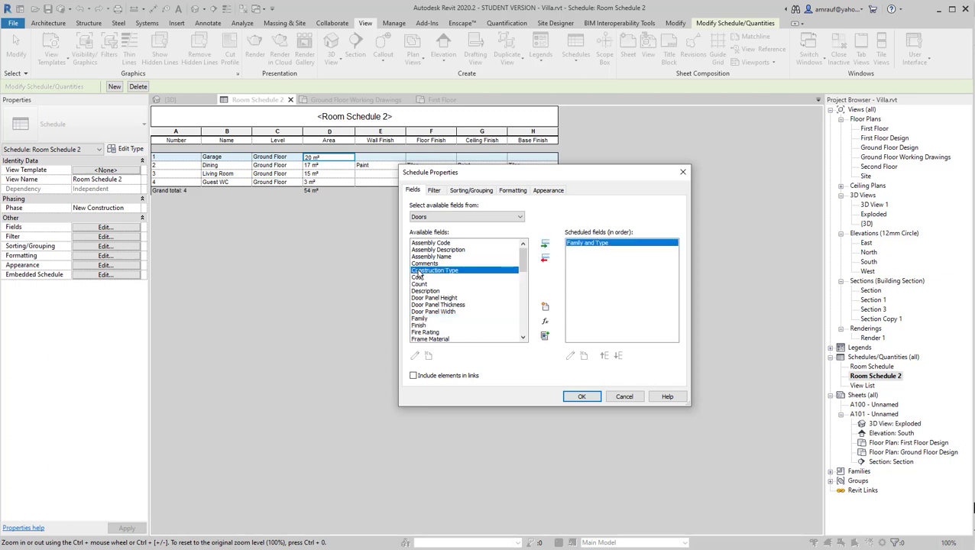
pyautogui.press('t')
pyautogui.press('Down')
pyautogui.press('Down')
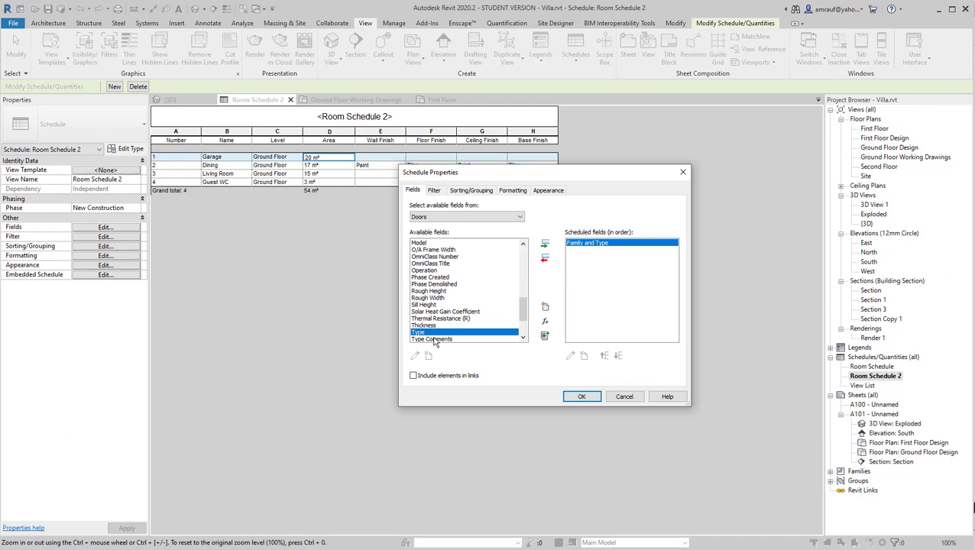
pyautogui.press('Down')
pyautogui.scroll(-1, 433, 342)
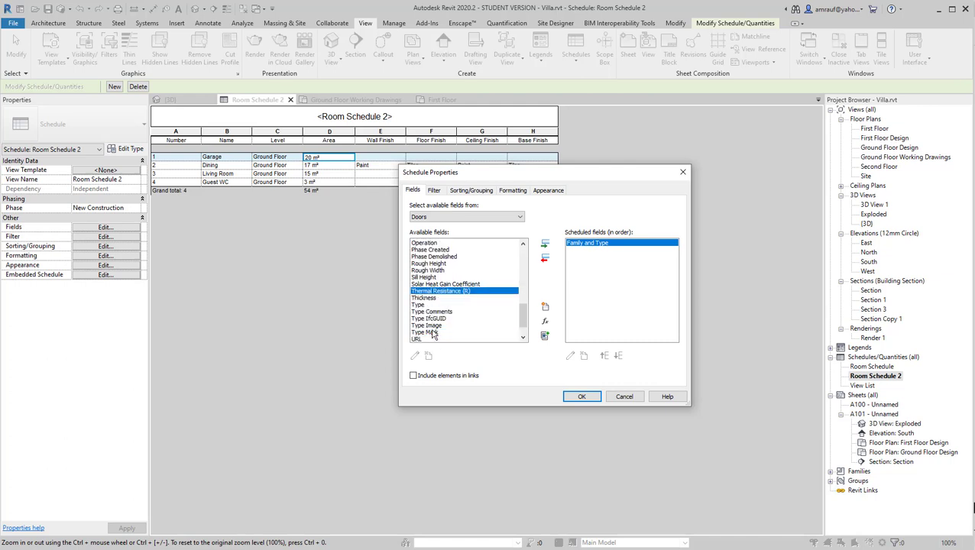
pyautogui.click(433, 333)
pyautogui.click(544, 243)
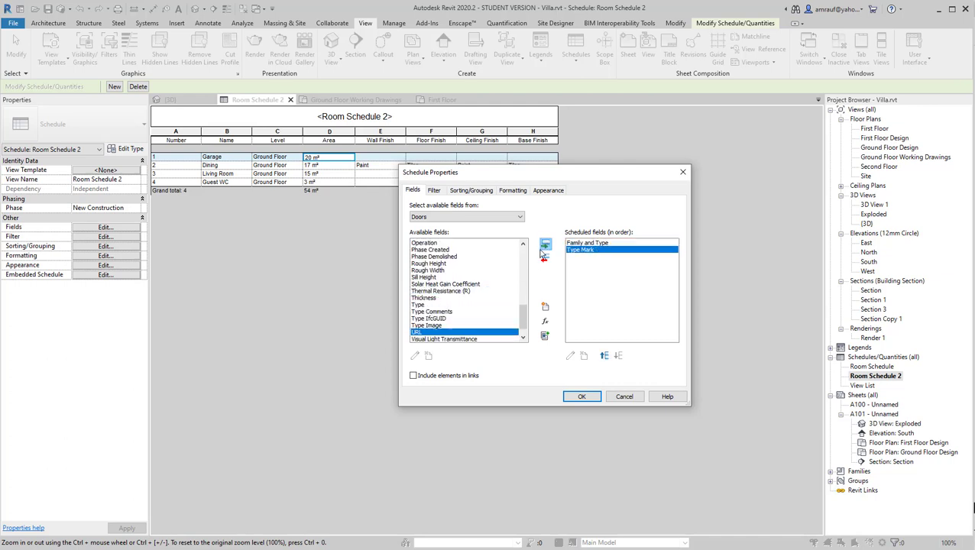
# - Add the Count and Width fields to the schedule
pyautogui.click(439, 285)
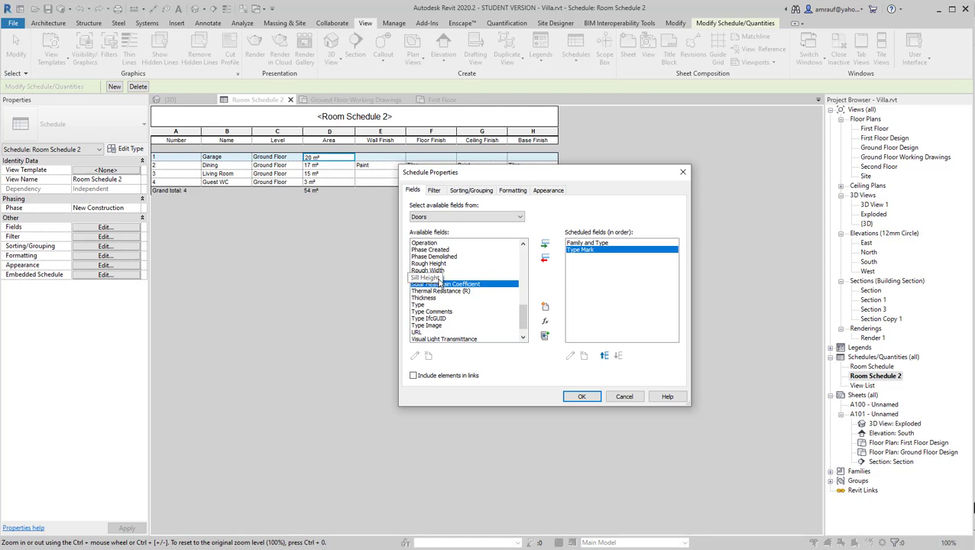
pyautogui.scroll(10, 439, 281)
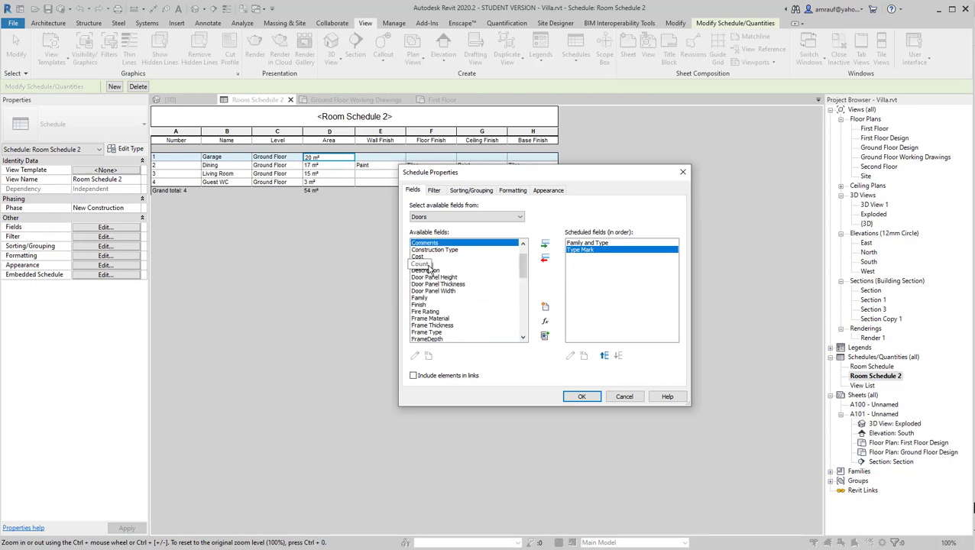
pyautogui.click(434, 263)
pyautogui.click(545, 244)
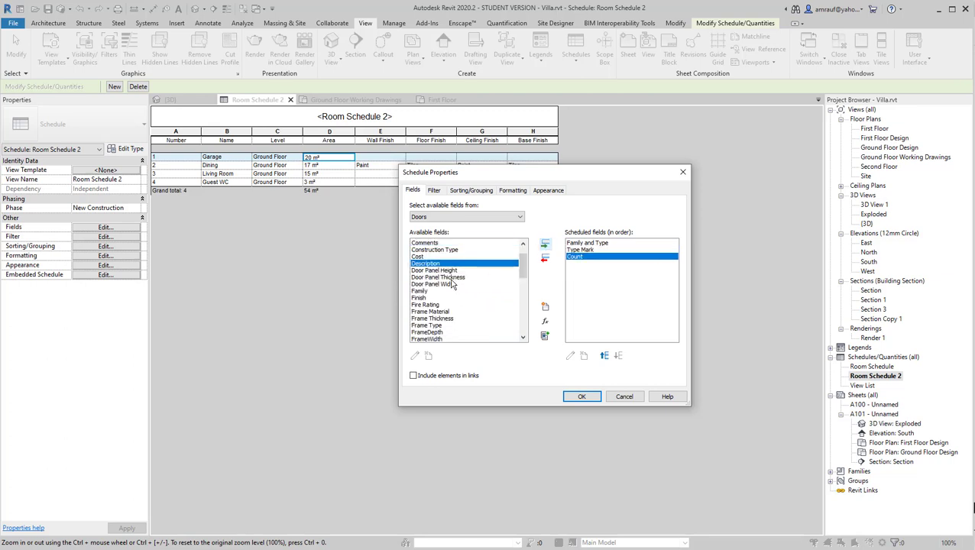
pyautogui.click(453, 278)
pyautogui.scroll(-10, 455, 334)
pyautogui.click(456, 332)
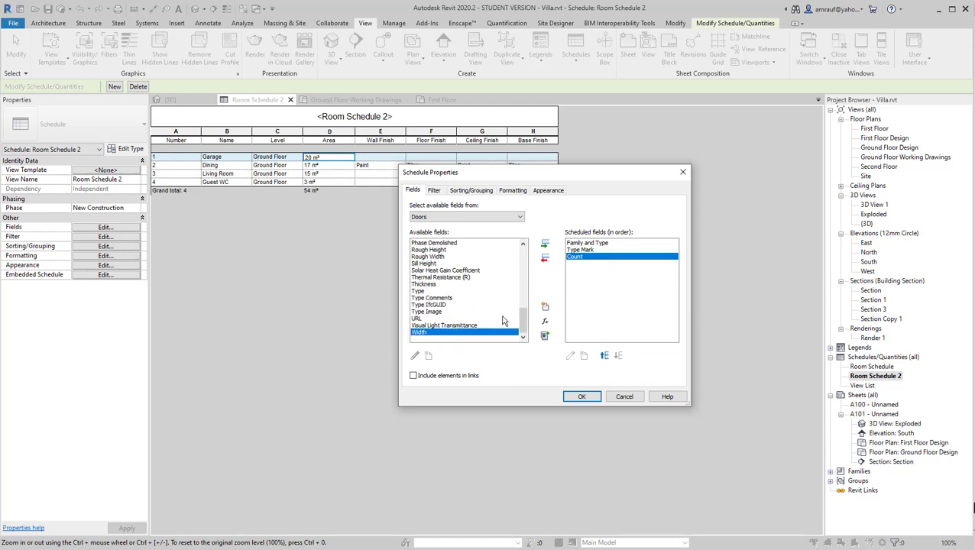
pyautogui.click(545, 245)
# - Add the Height and Cost fields and confirm the field list
pyautogui.click(458, 291)
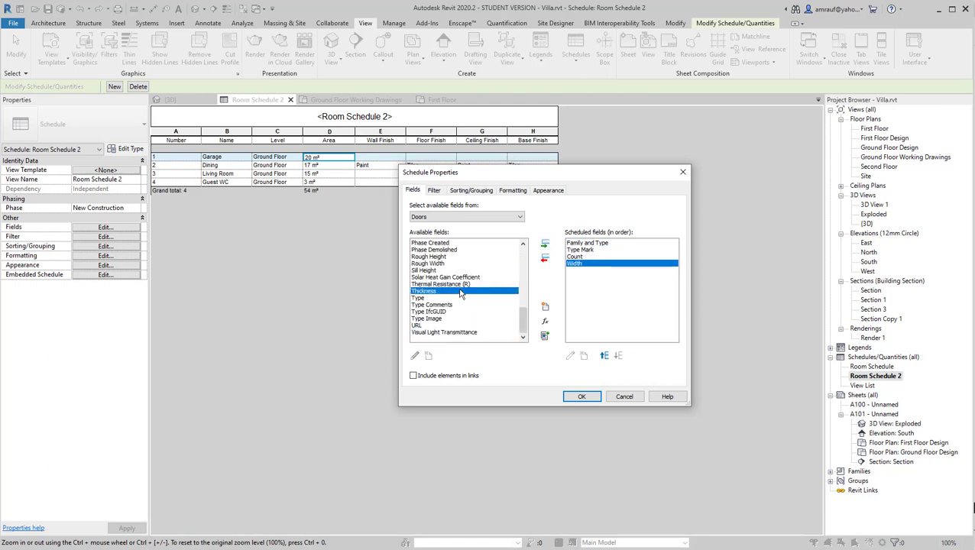
pyautogui.press('h')
pyautogui.click(422, 256)
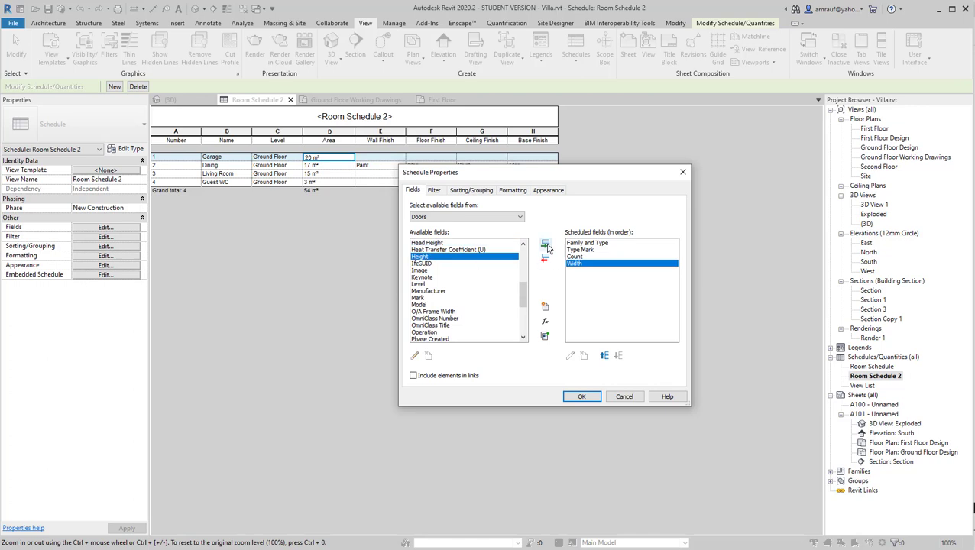
pyautogui.click(545, 245)
pyautogui.click(442, 292)
pyautogui.press('c')
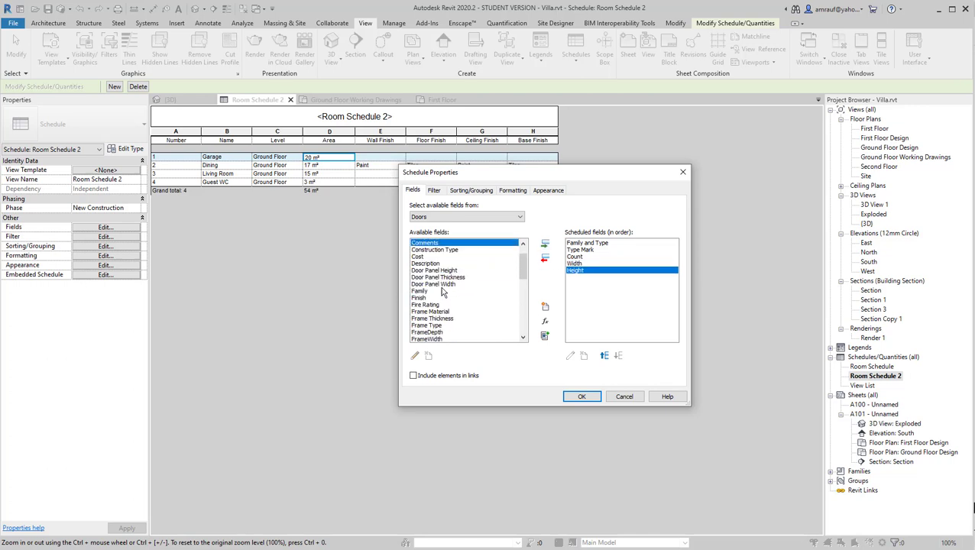
pyautogui.click(422, 257)
pyautogui.click(545, 245)
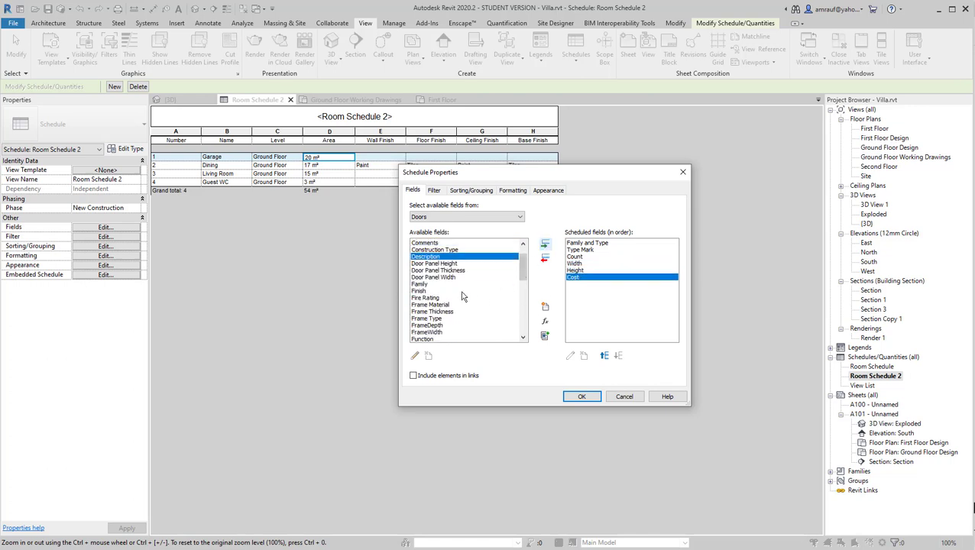
pyautogui.click(587, 396)
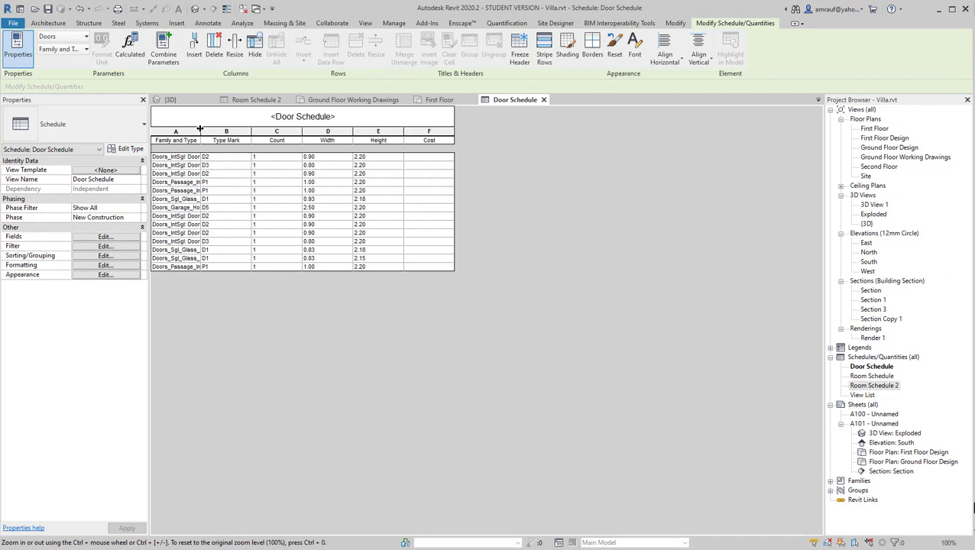
# - Widen column A so full names like 'Doors_IntSgl: Door 90 cm' are readable
pyautogui.moveTo(200, 128); pyautogui.dragTo(239, 130)
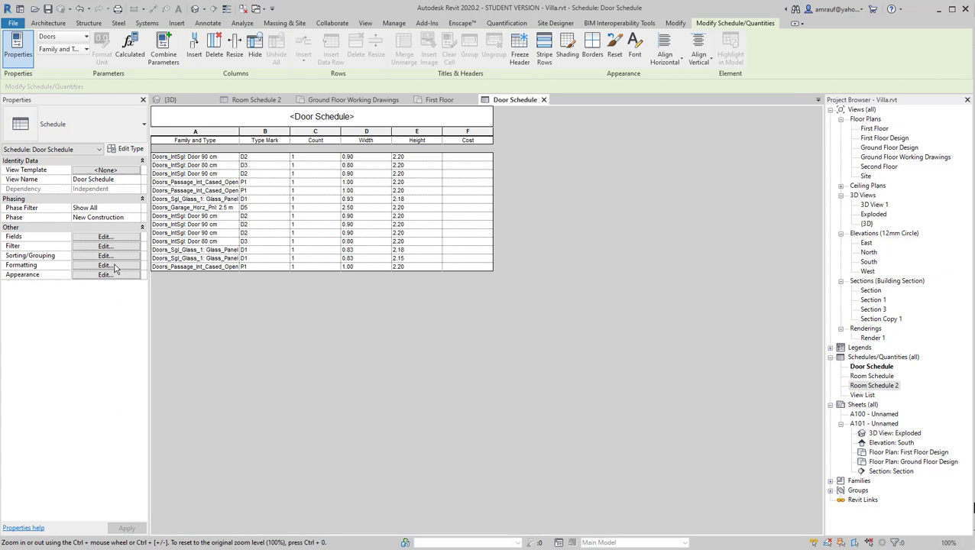
# - Sort the Door Schedule by Type Mark, ascending
pyautogui.click(108, 256)
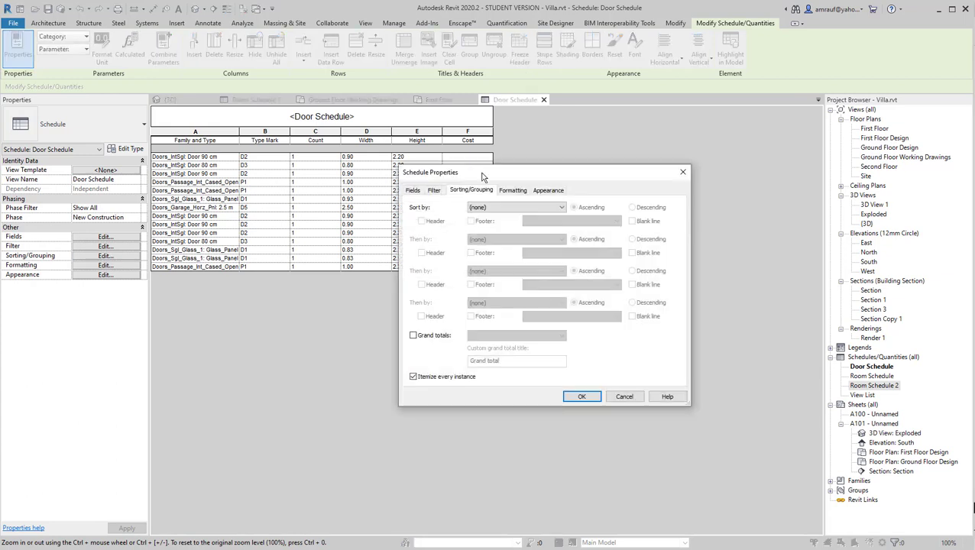
pyautogui.click(490, 207)
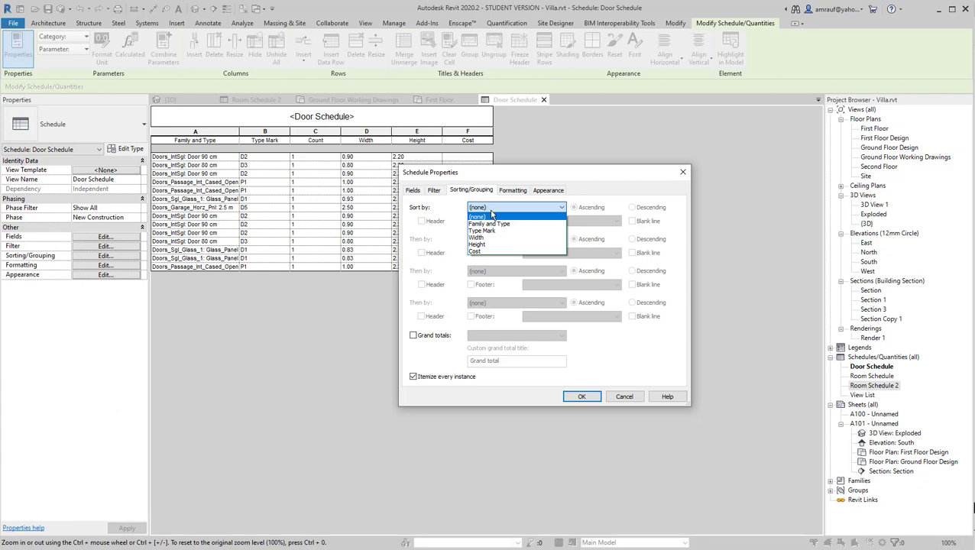
pyautogui.click(495, 231)
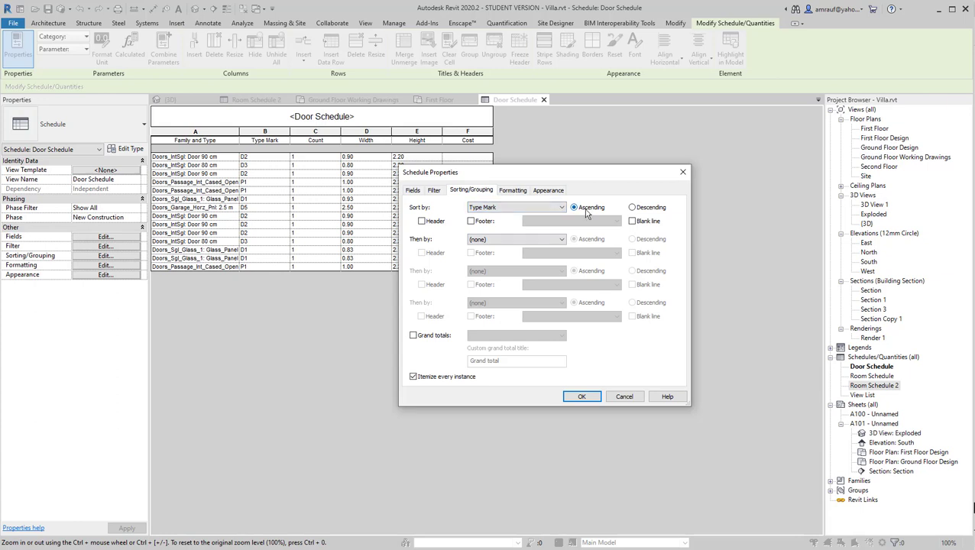
pyautogui.click(581, 396)
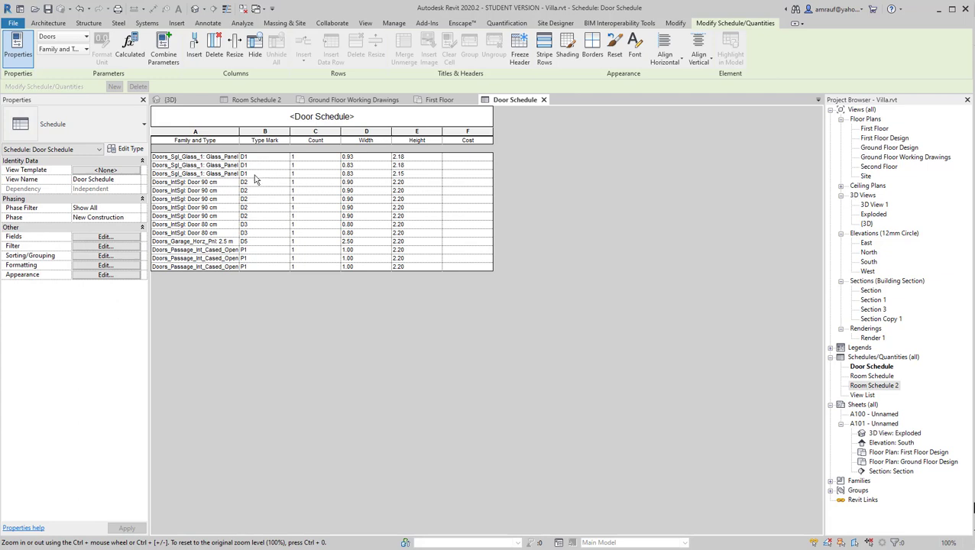
pyautogui.click(114, 257)
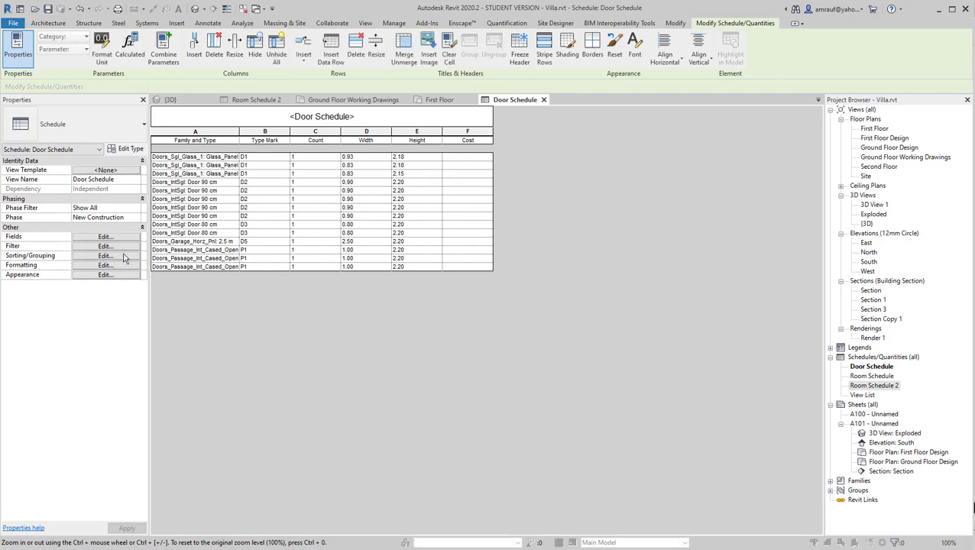
pyautogui.moveTo(479, 164); pyautogui.dragTo(601, 151)
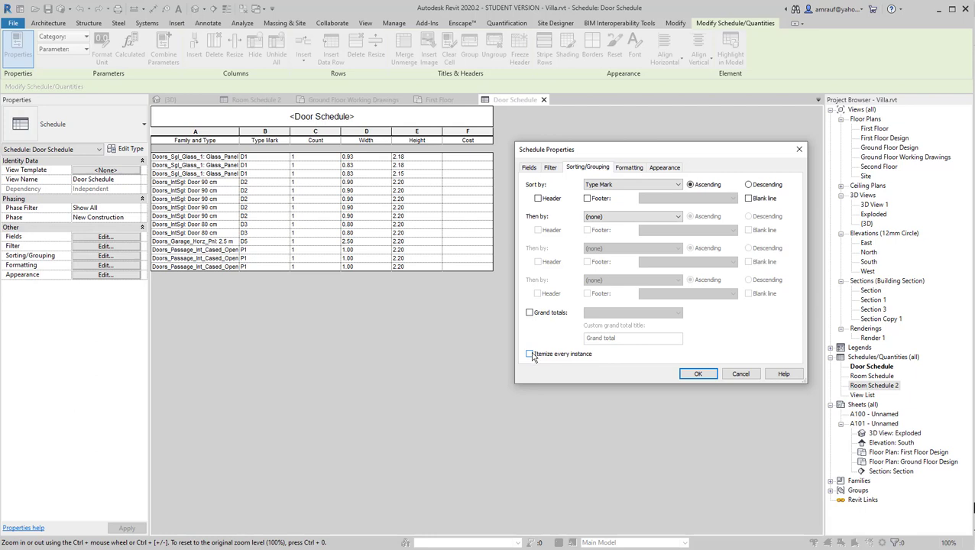
pyautogui.click(697, 375)
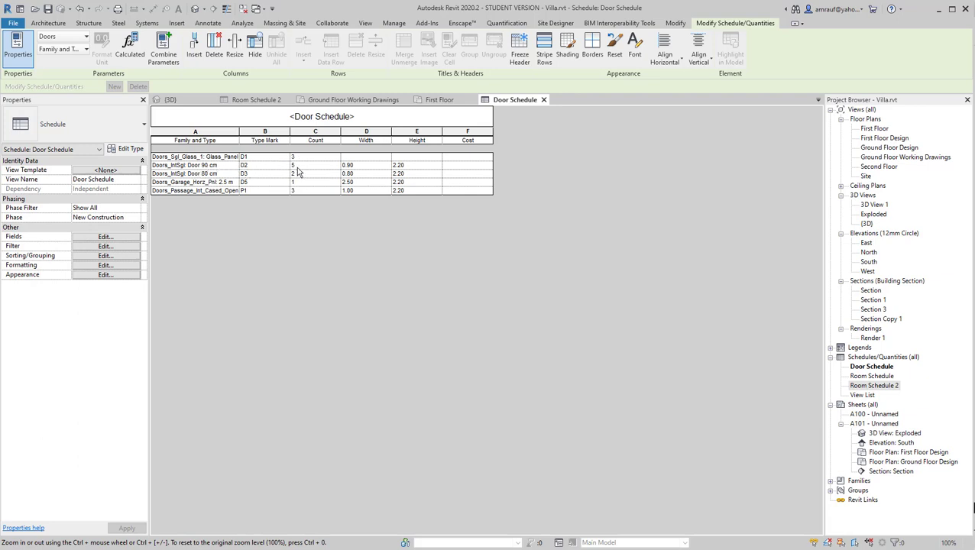
pyautogui.click(350, 159)
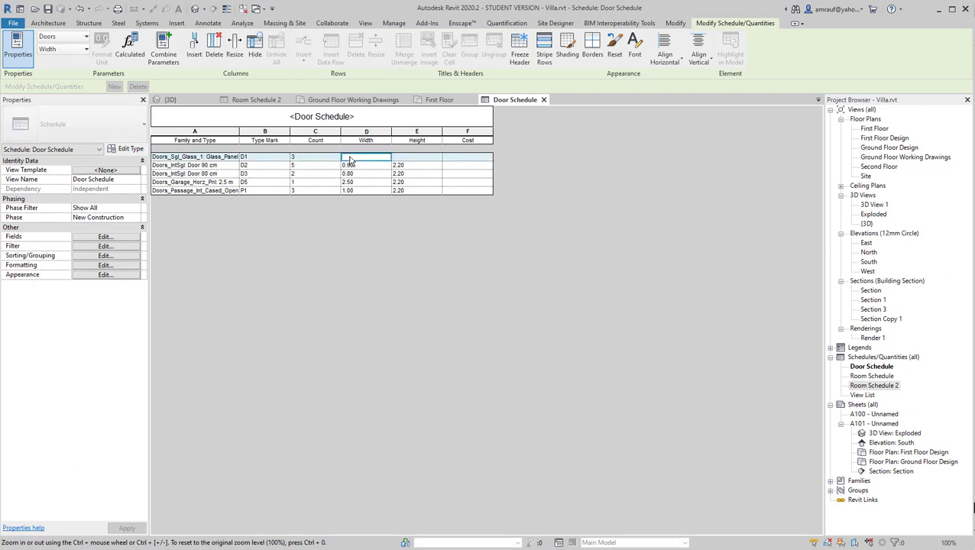
pyautogui.click(416, 157)
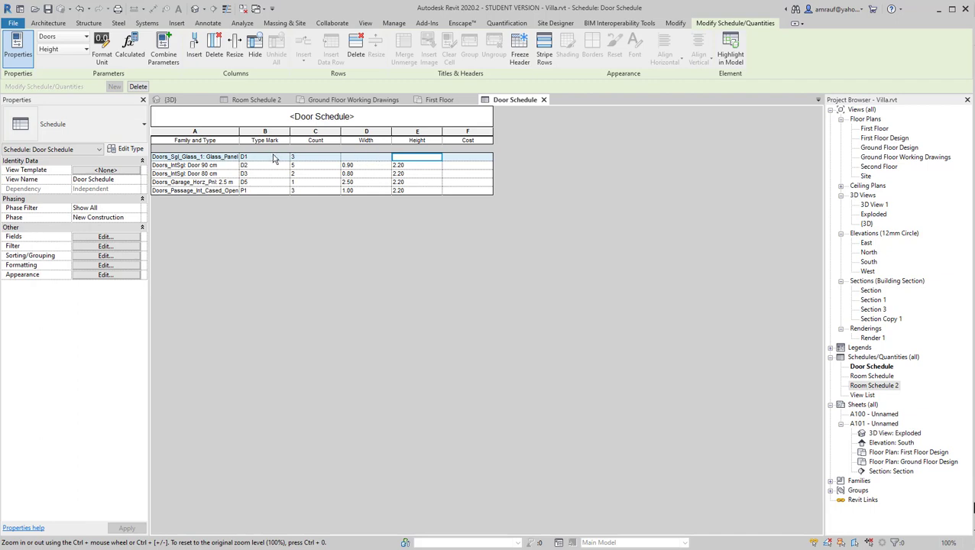
pyautogui.click(349, 157)
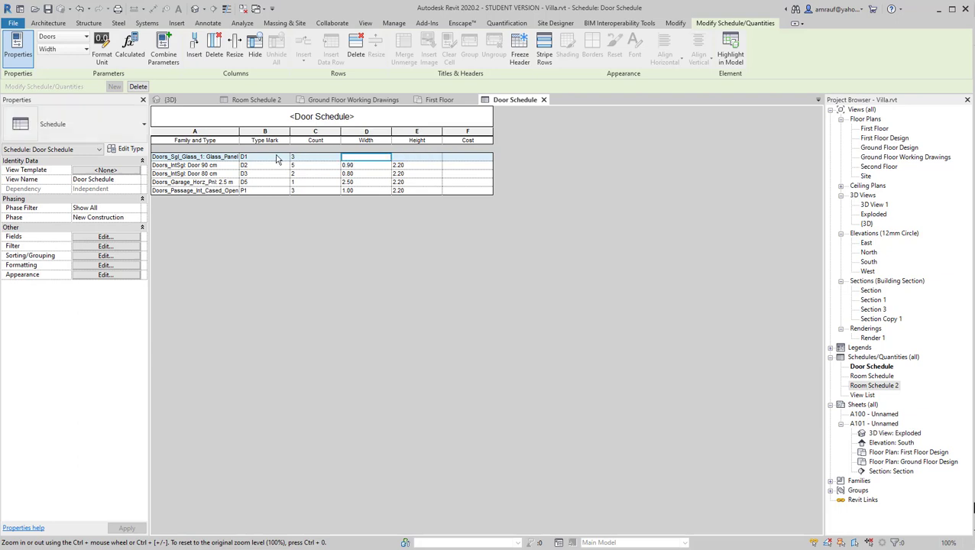
pyautogui.click(202, 157)
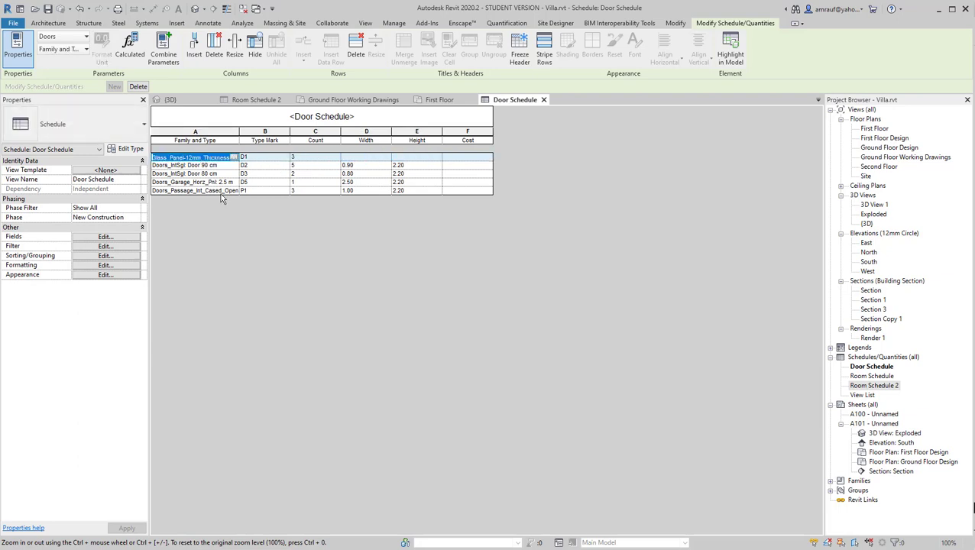
pyautogui.click(367, 174)
pyautogui.click(470, 157)
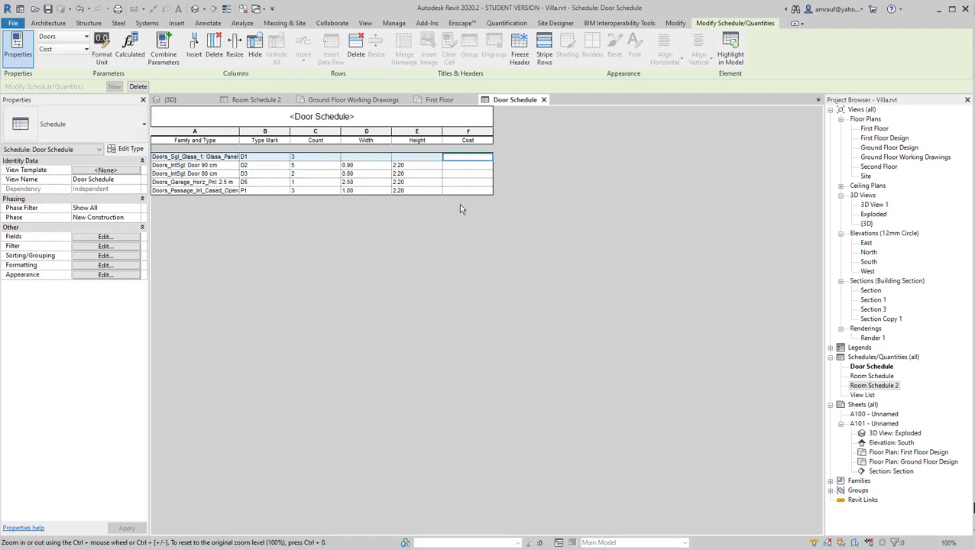
pyautogui.click(201, 167)
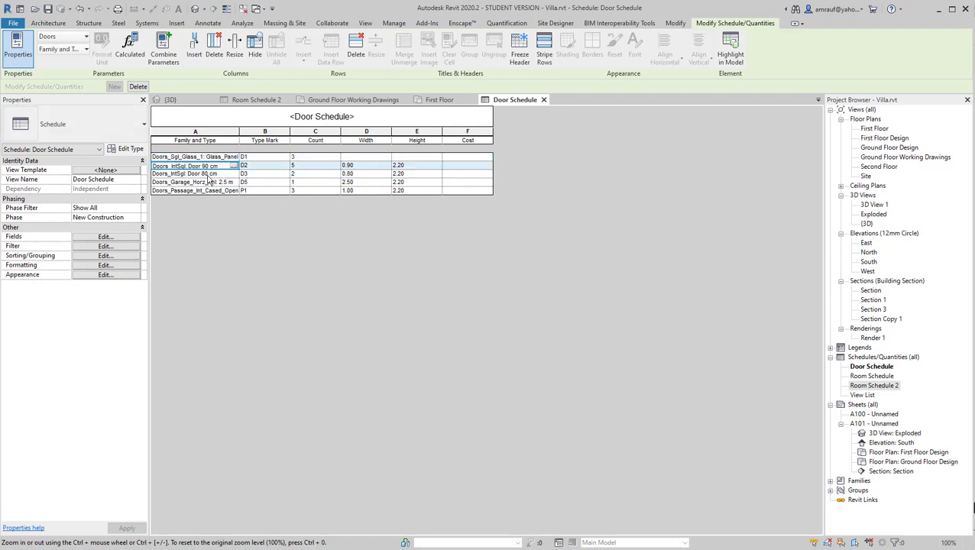
# - Highlight the D2 doors in the model, showing them in the First Floor plan
pyautogui.click(730, 52)
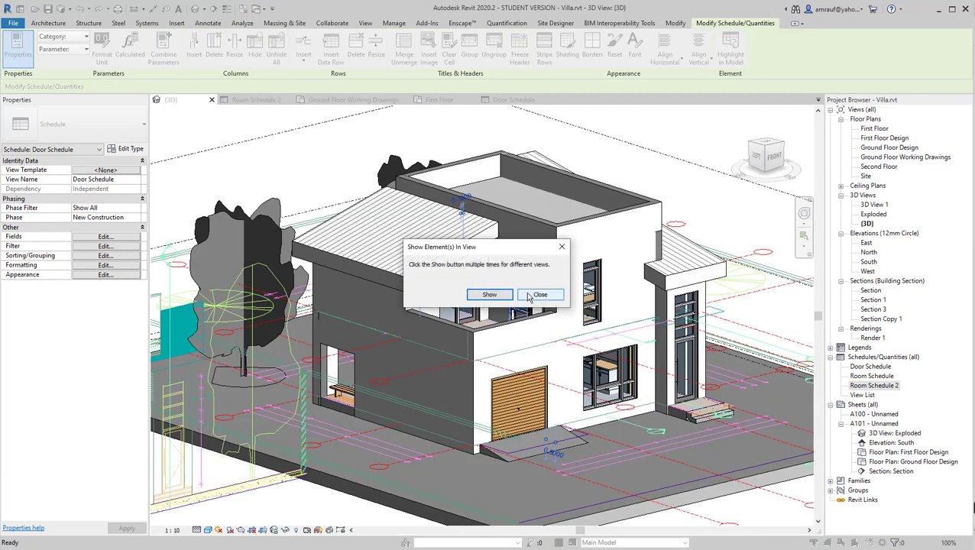
pyautogui.click(493, 296)
pyautogui.click(538, 295)
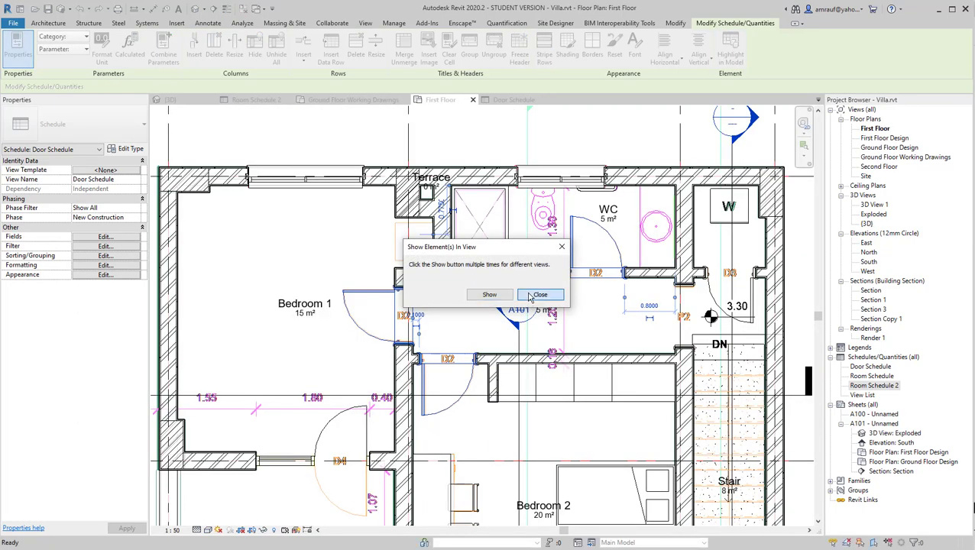
# - Set the Cost type parameter of Doors_IntSgl: Door 90 cm to 1000
pyautogui.click(429, 384)
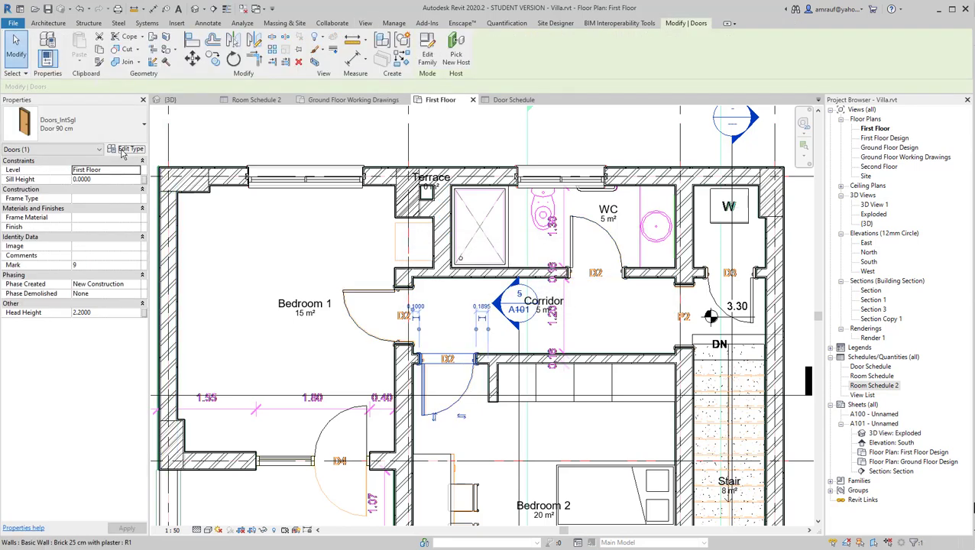
pyautogui.click(126, 149)
pyautogui.moveTo(569, 260); pyautogui.dragTo(580, 369)
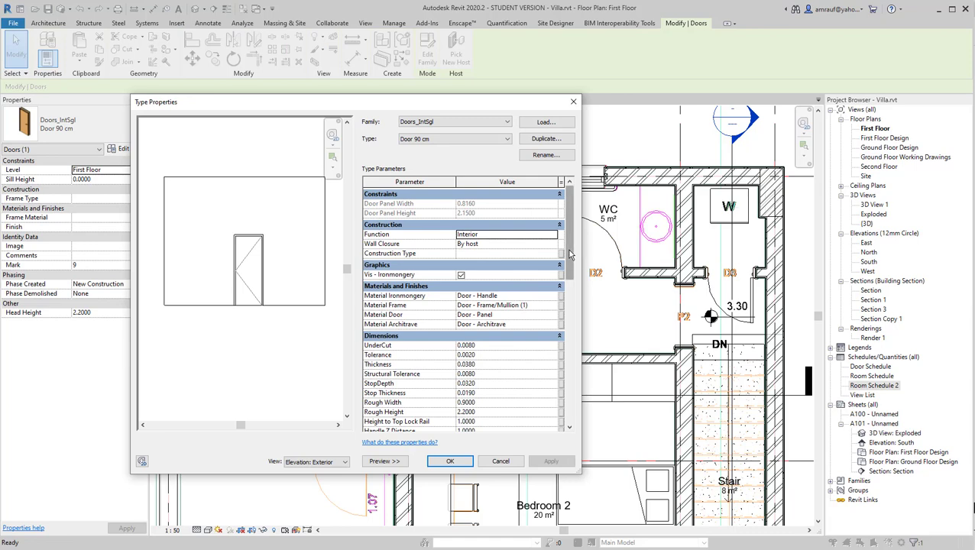
pyautogui.scroll(-1, 580, 370)
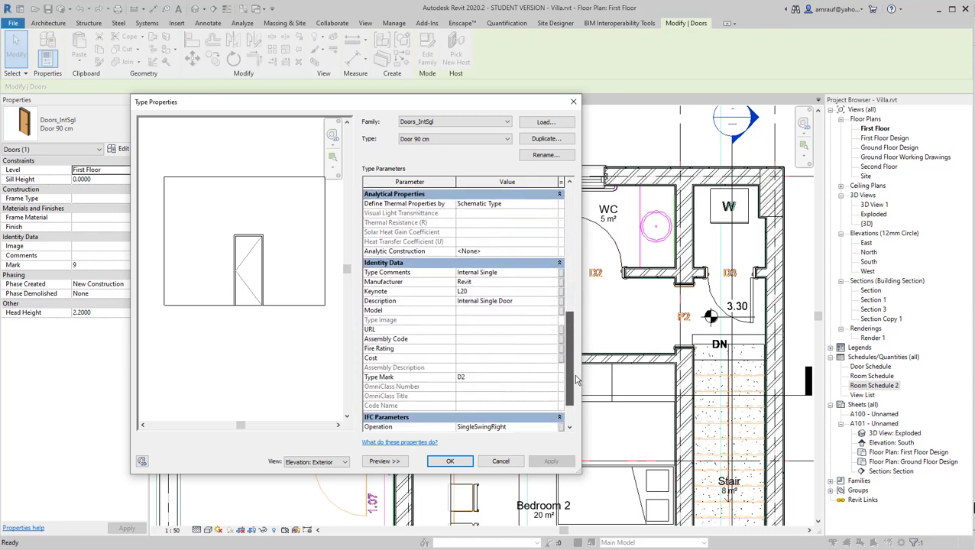
pyautogui.click(488, 358)
pyautogui.write('1')
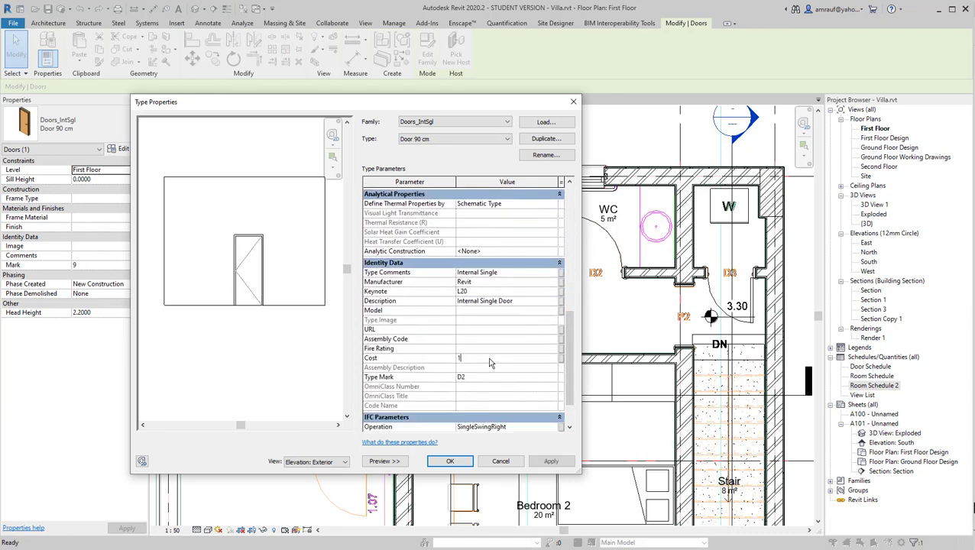
pyautogui.write('000')
pyautogui.click(449, 463)
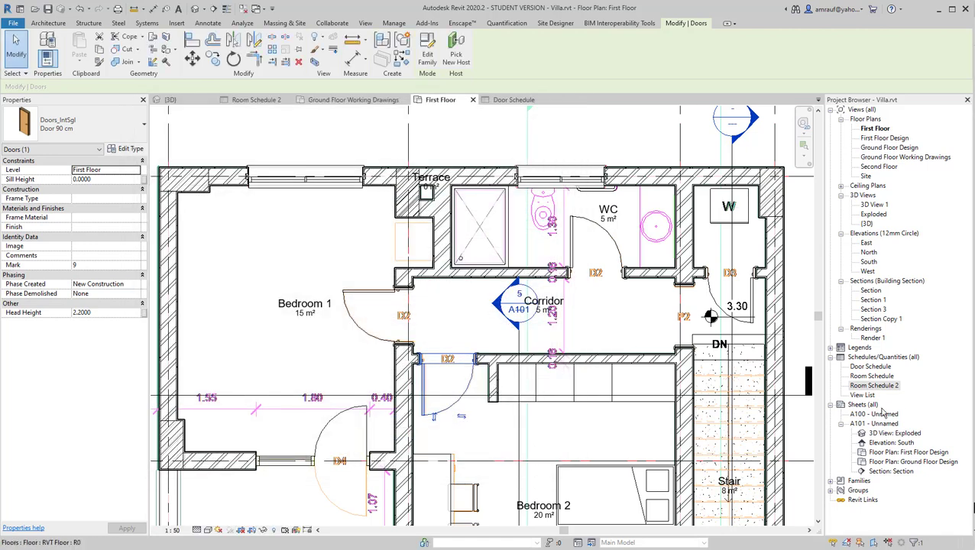
# - In the Door Schedule, enter costs 2000 for D3, 1500 for D5 and 1200 for P1
pyautogui.doubleClick(871, 367)
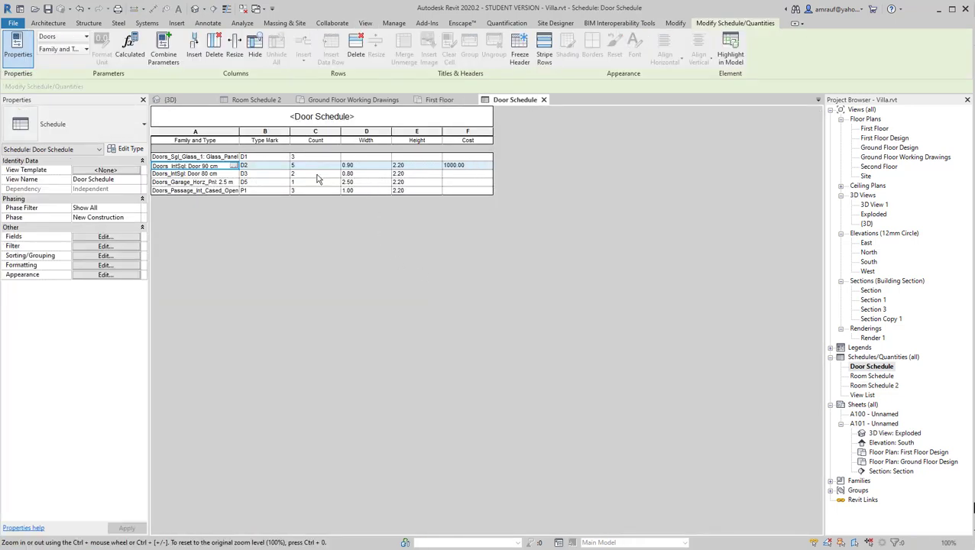
pyautogui.click(480, 174)
pyautogui.write('2')
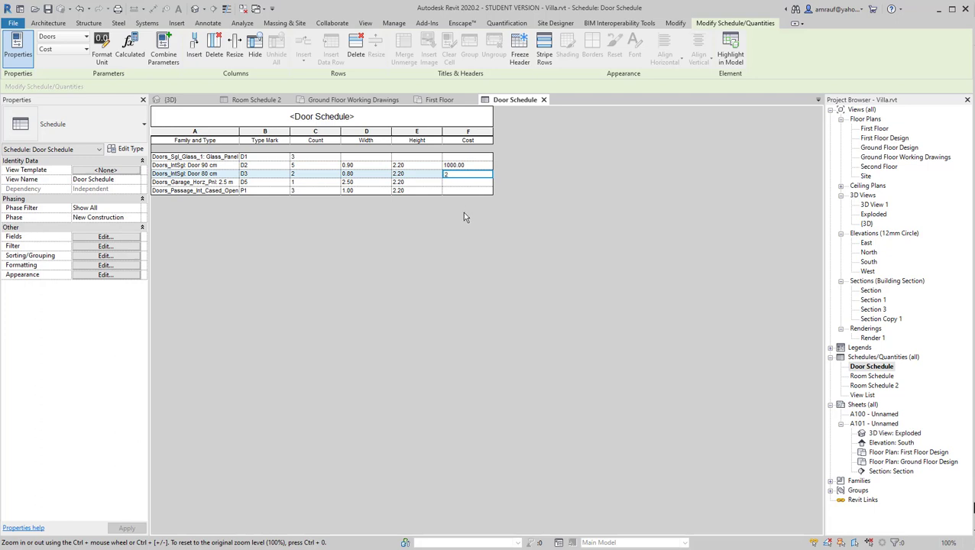
pyautogui.write('000')
pyautogui.click(467, 187)
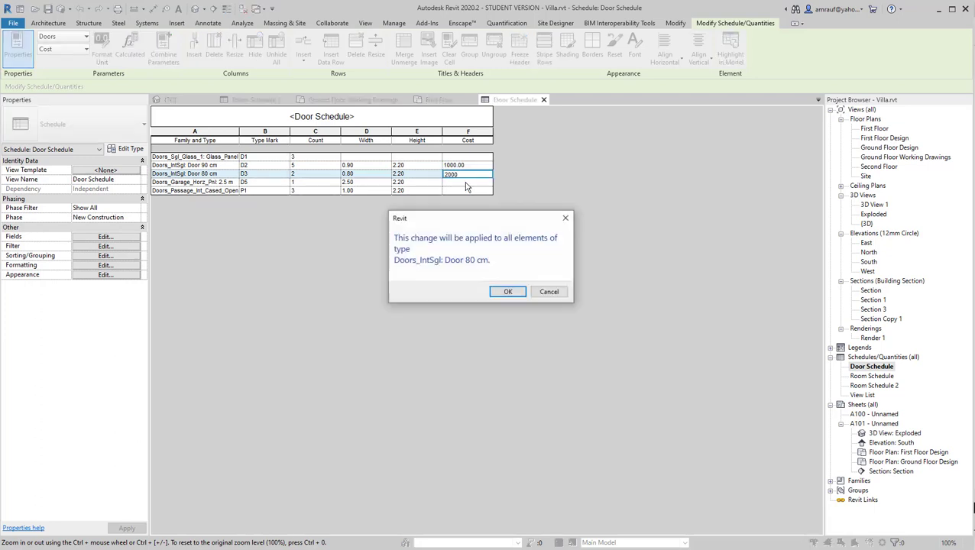
pyautogui.click(509, 292)
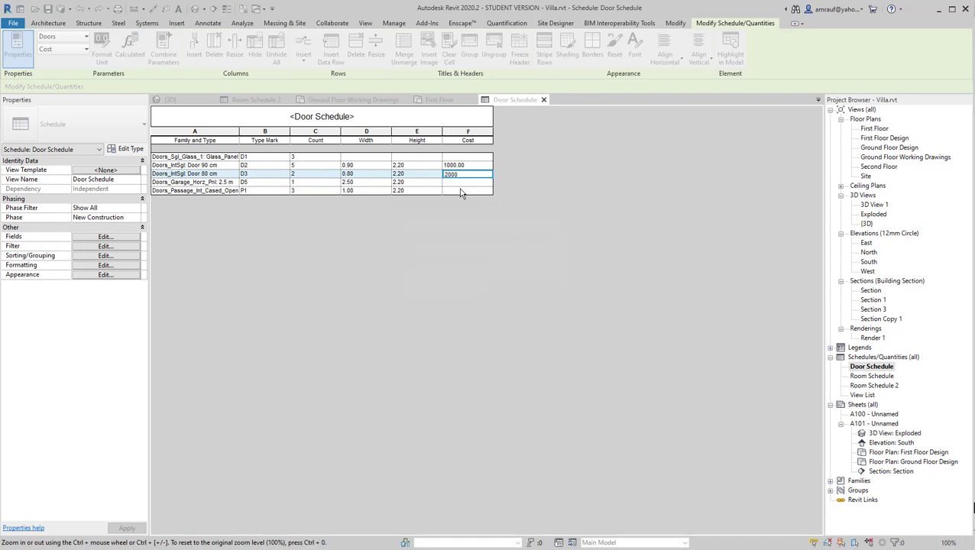
pyautogui.click(461, 185)
pyautogui.write('15')
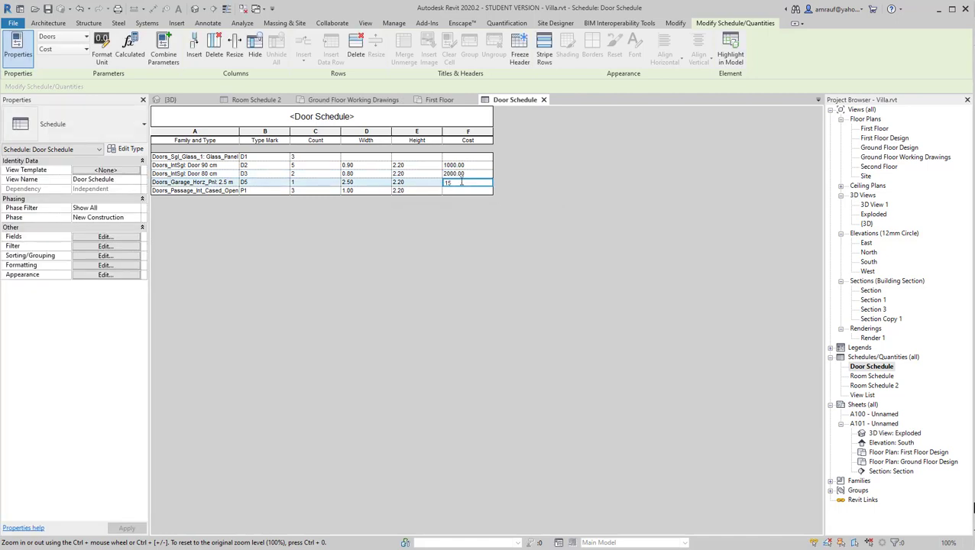
pyautogui.write('00')
pyautogui.click(462, 201)
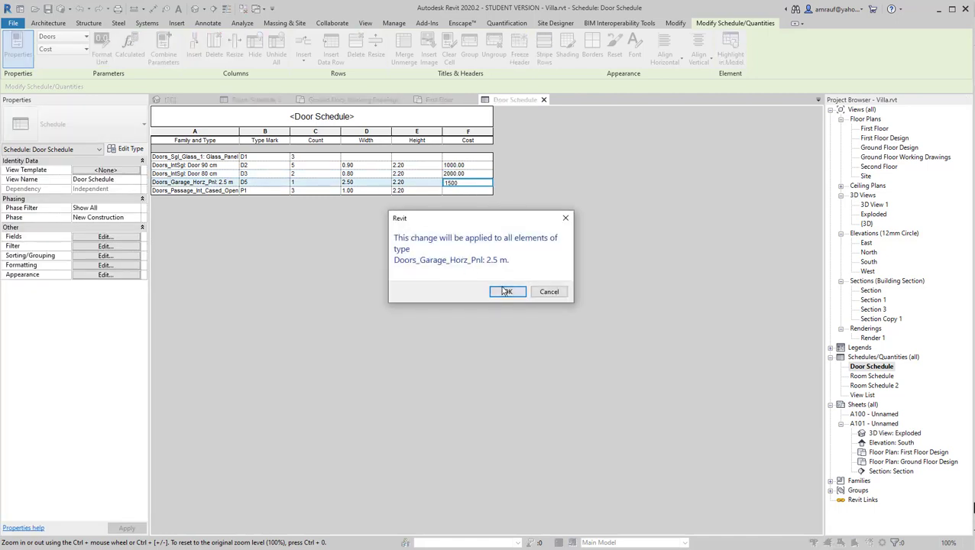
pyautogui.click(505, 291)
pyautogui.press('Return')
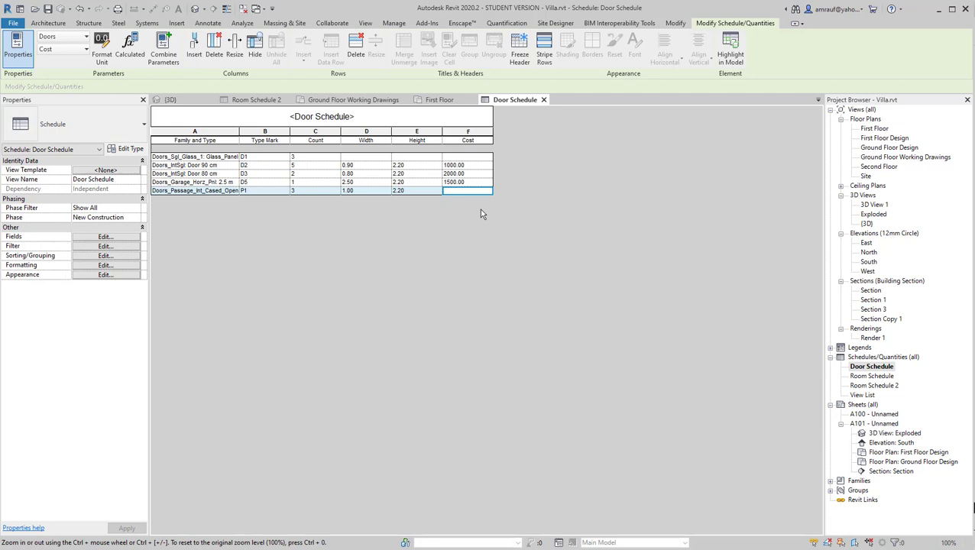
pyautogui.write('120')
pyautogui.click(478, 215)
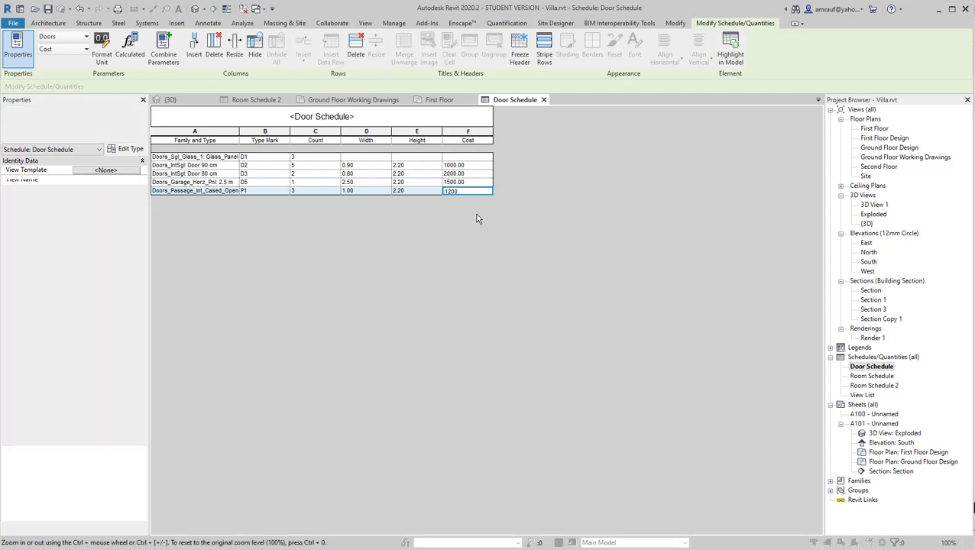
pyautogui.press('Return')
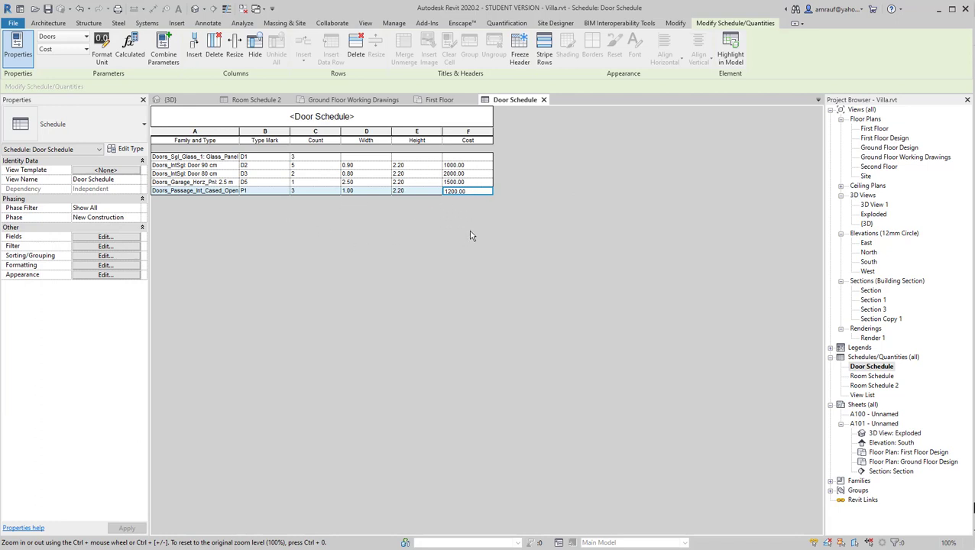
# - Set the Cost field's formatting to Calculate totals
pyautogui.click(98, 266)
pyautogui.click(534, 227)
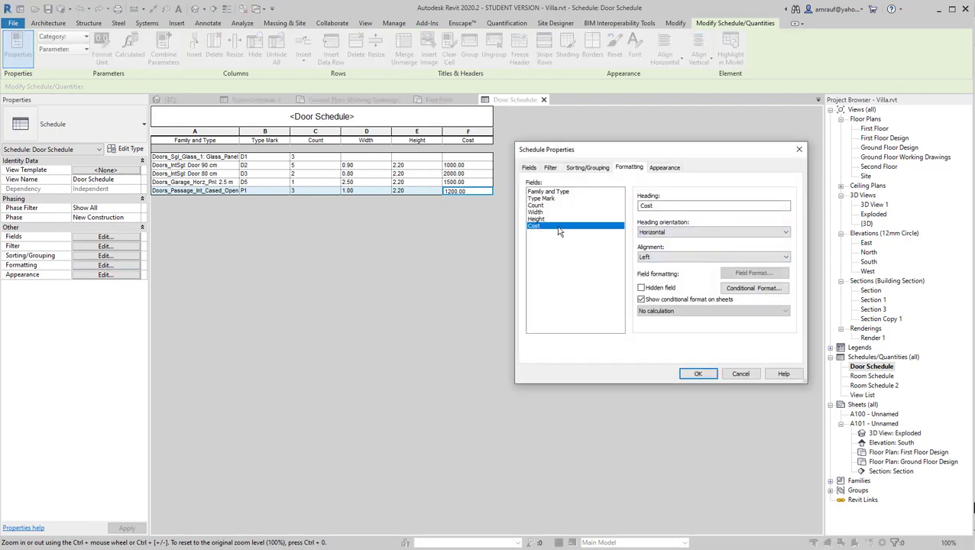
pyautogui.click(676, 311)
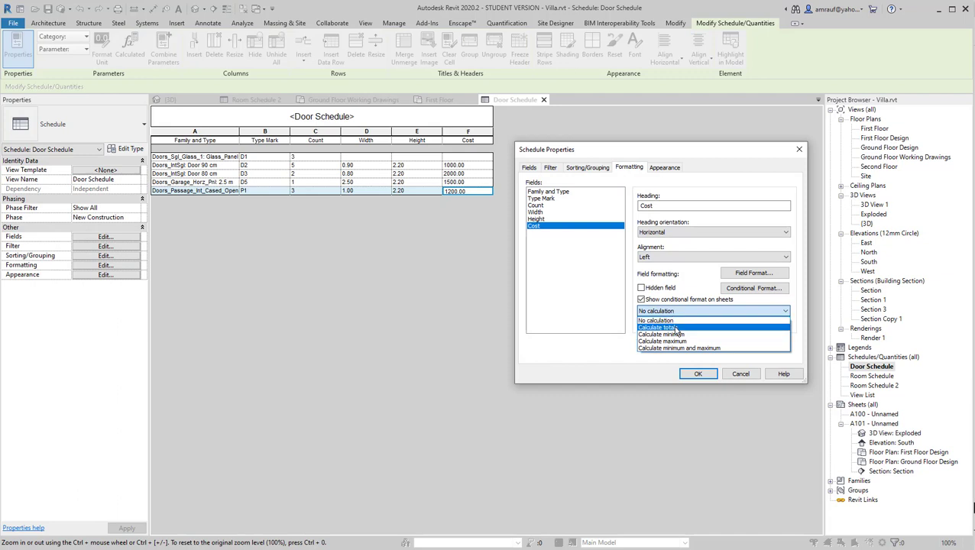
pyautogui.click(674, 327)
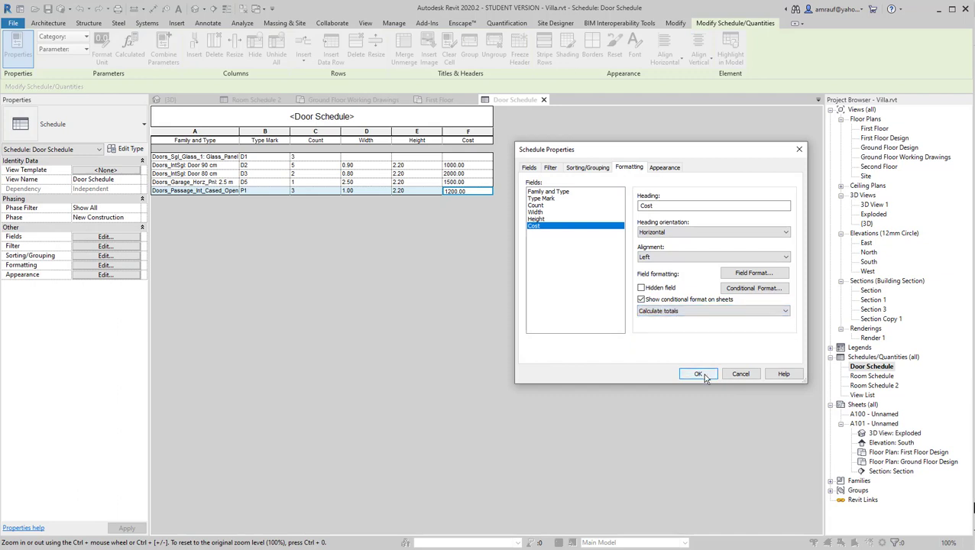
pyautogui.click(699, 374)
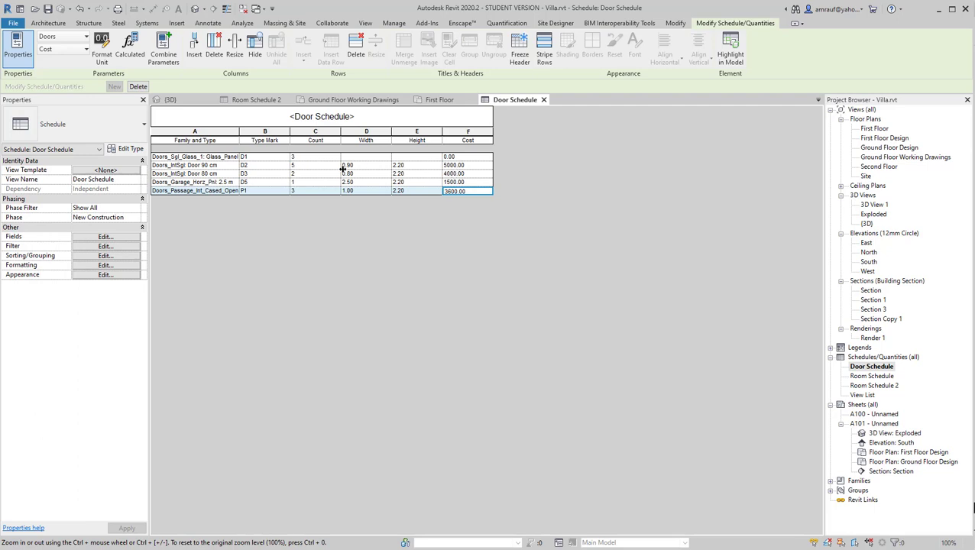
# - Turn on Grand totals with title, count and totals, giving 14 doors and 14100.00
pyautogui.click(97, 257)
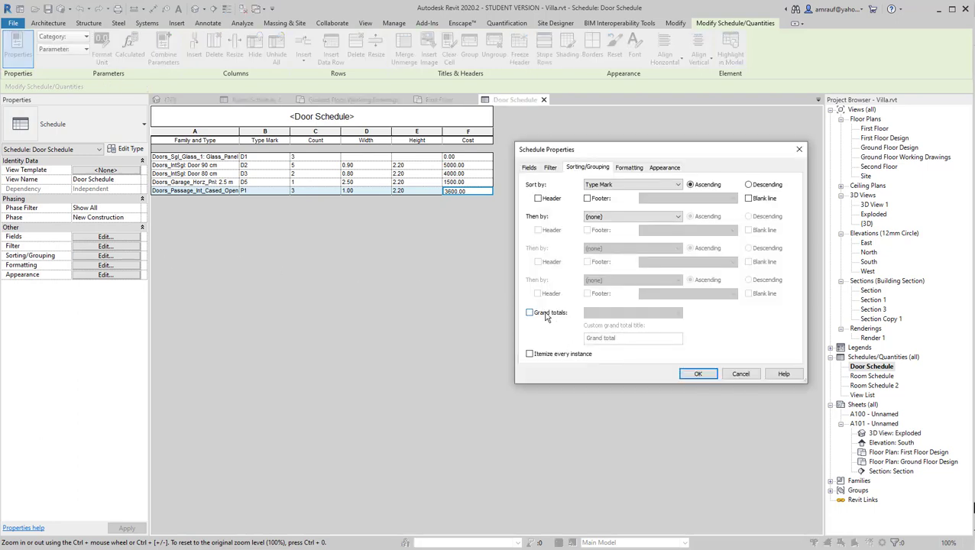
pyautogui.click(530, 313)
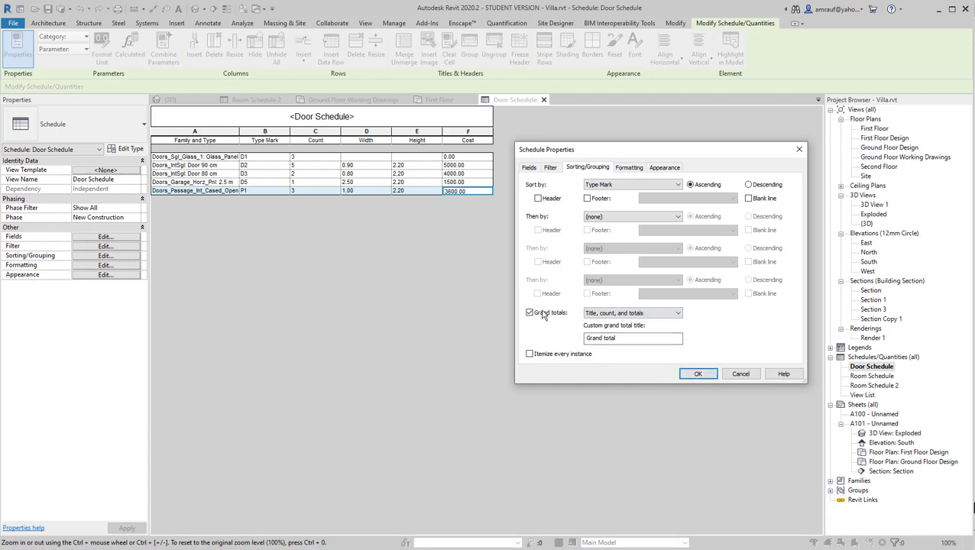
pyautogui.click(698, 374)
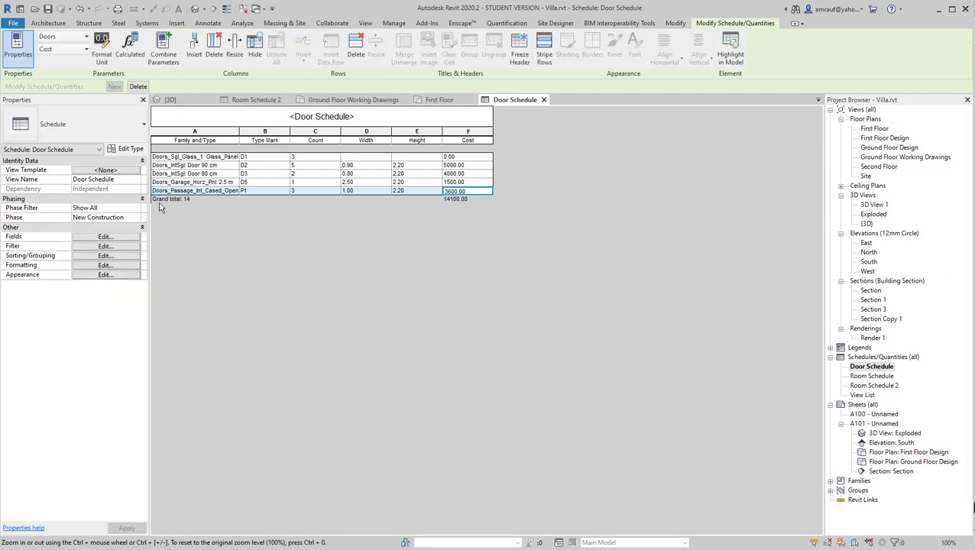